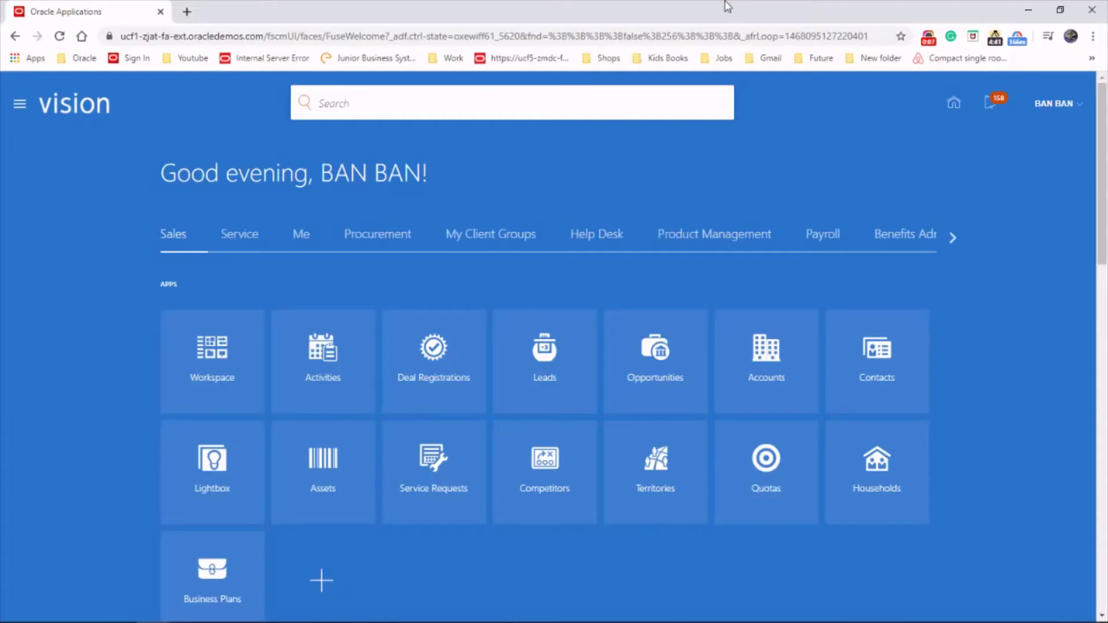
- Go to Setup and Maintenance from the user name's Settings and Actions menu
click(1055, 104)
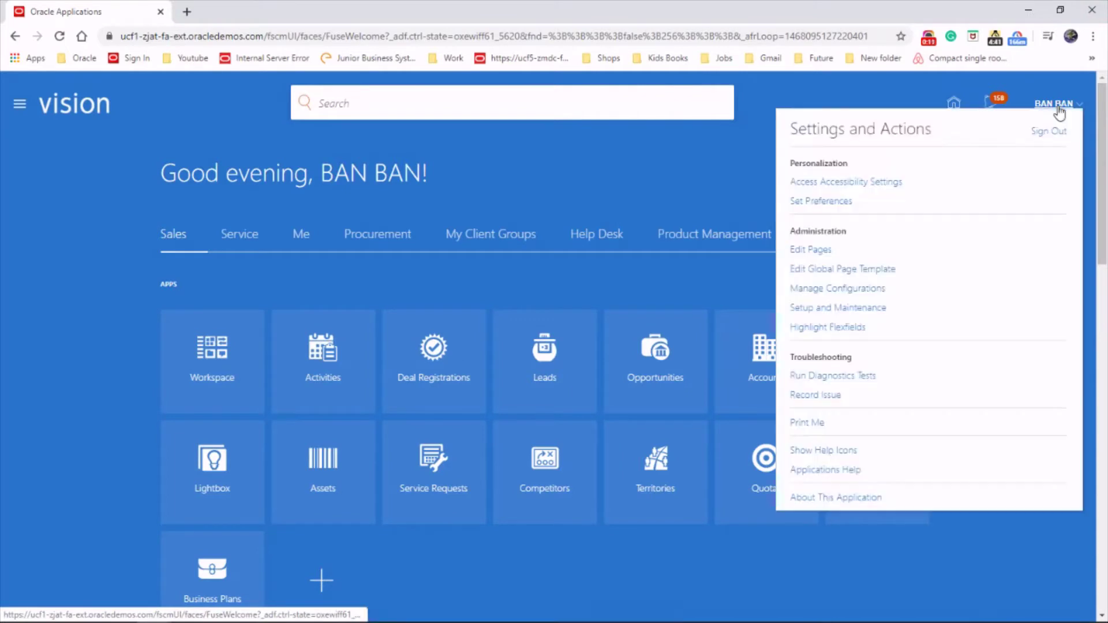
click(873, 312)
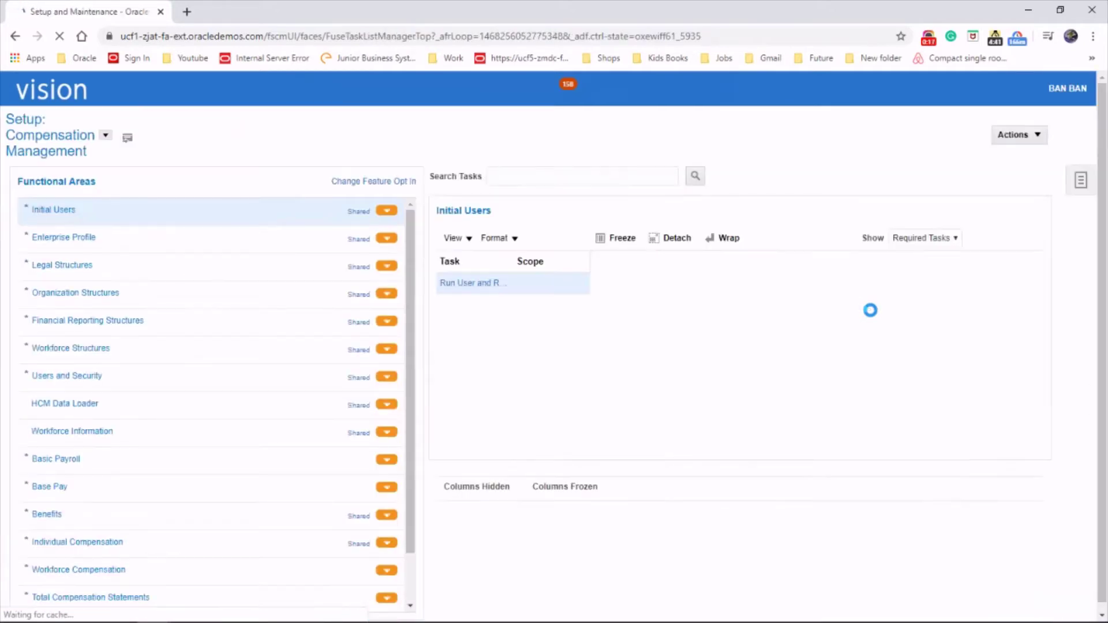
- Open the BMW IMPLEMENTATION project from Manage Implementation Projects
click(1093, 184)
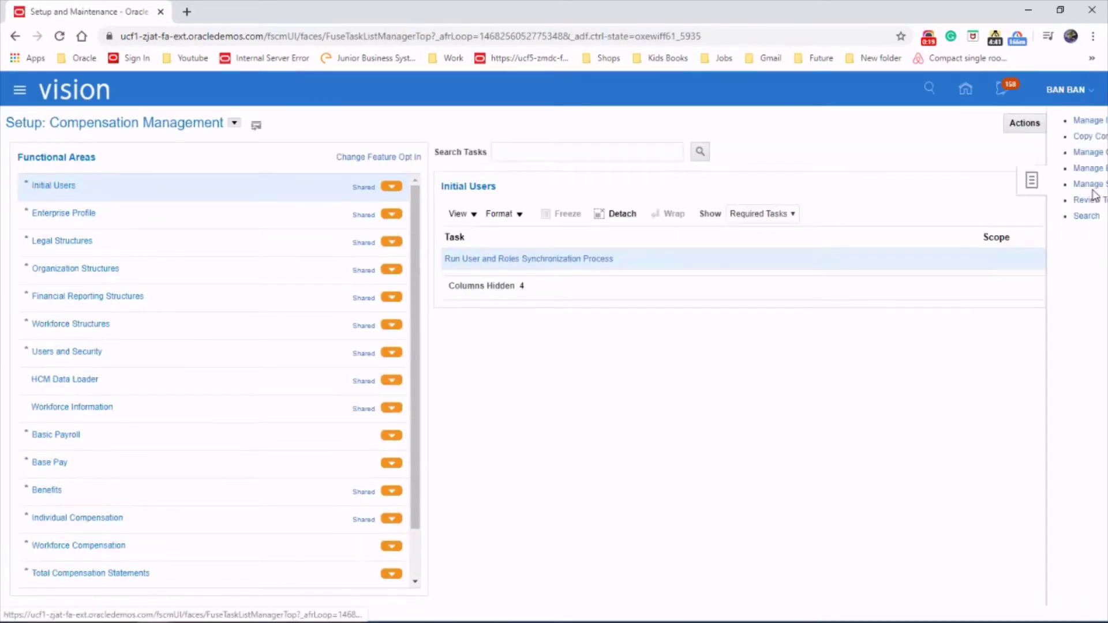
click(1018, 121)
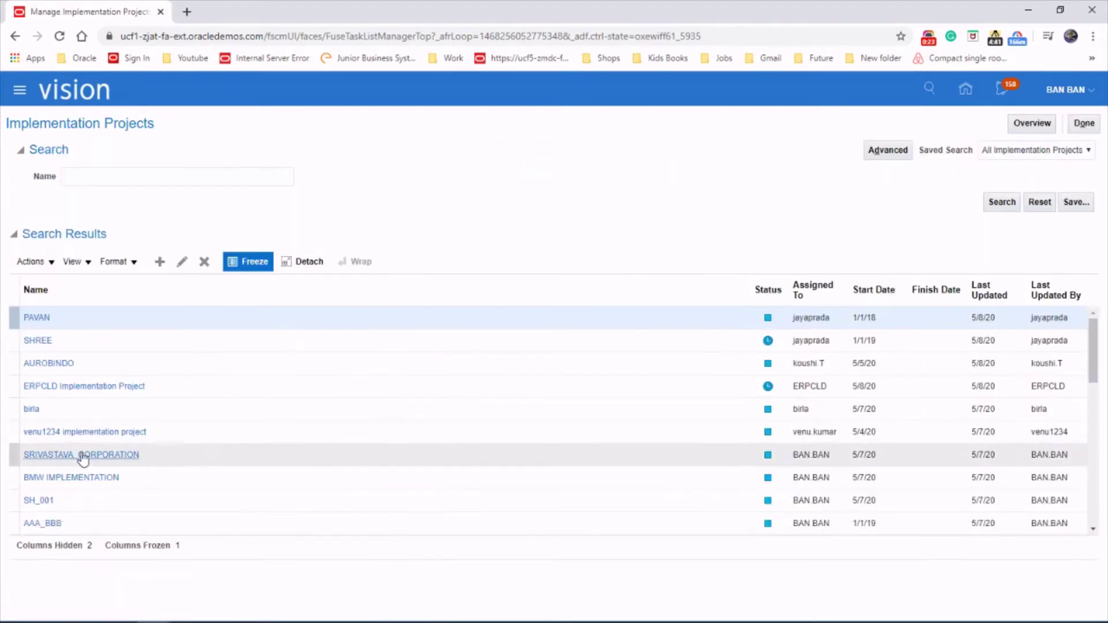
click(96, 482)
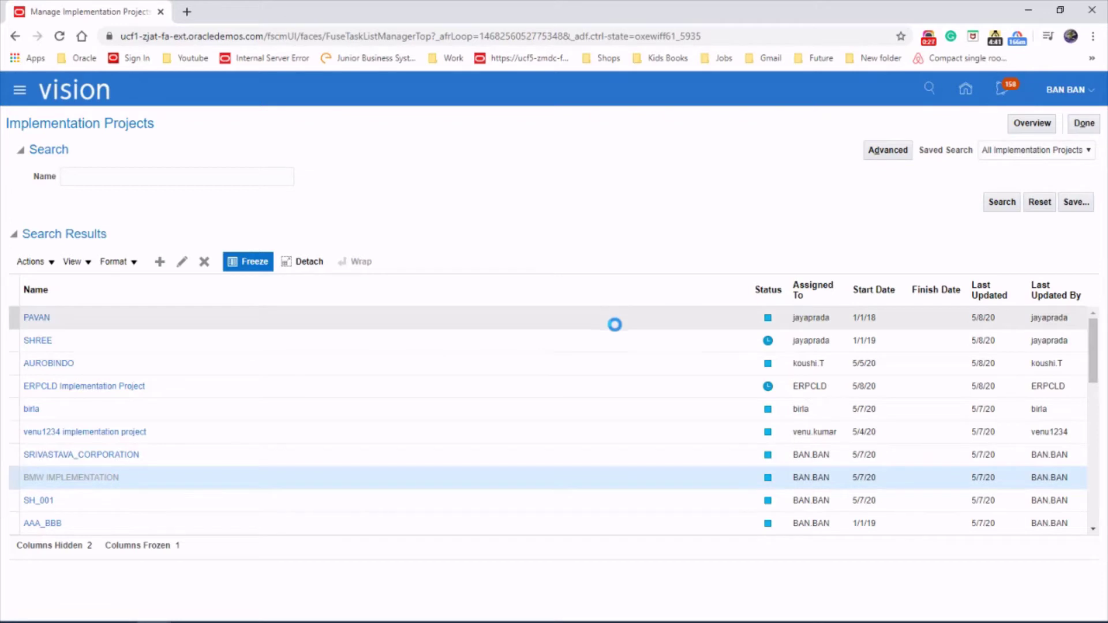
- Search the project's tasks for 'Manage Position Security Profile' and open it
click(90, 287)
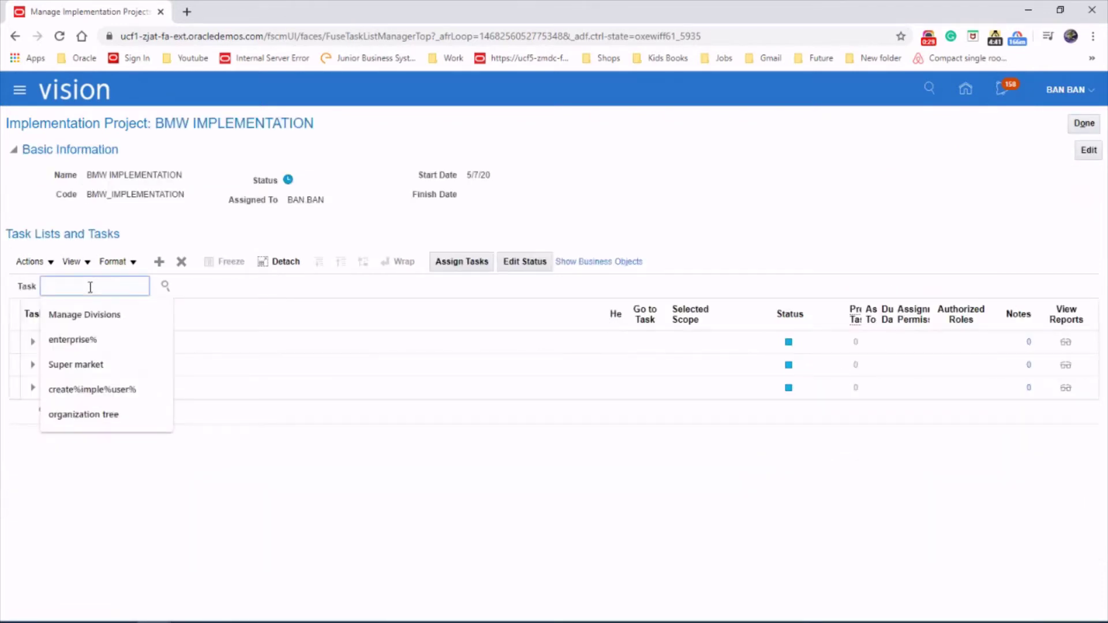
key(ctrl+v)
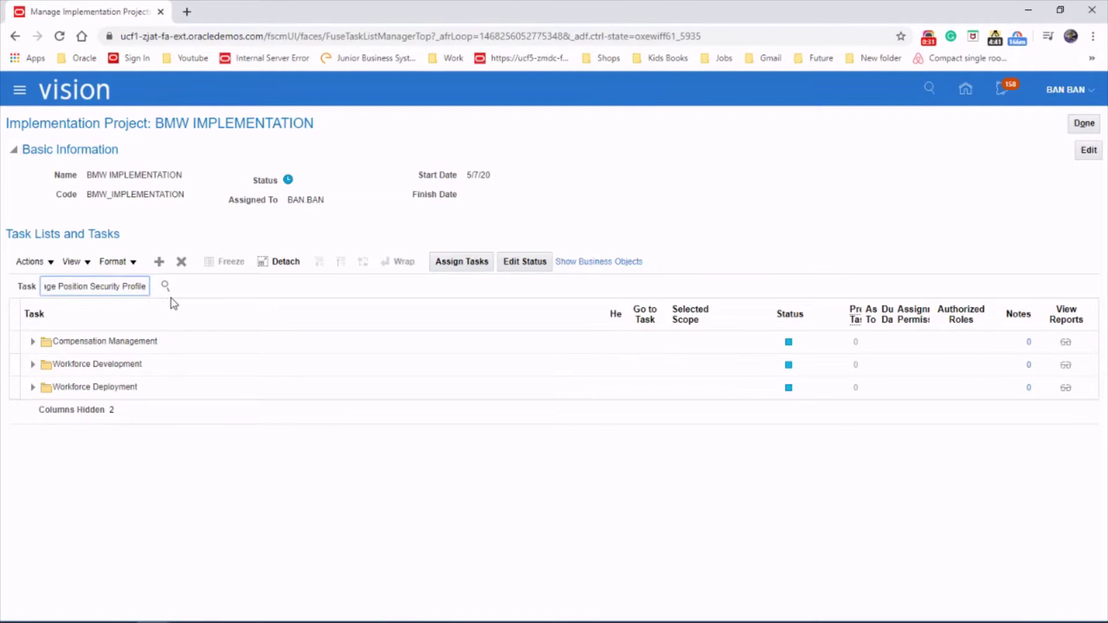
click(165, 286)
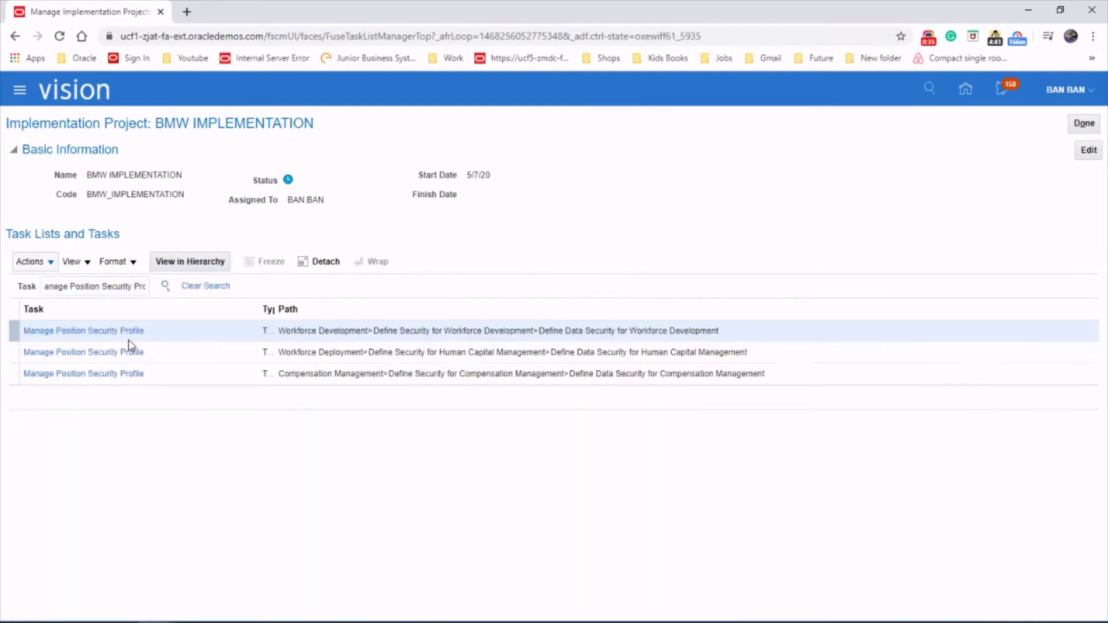
click(123, 331)
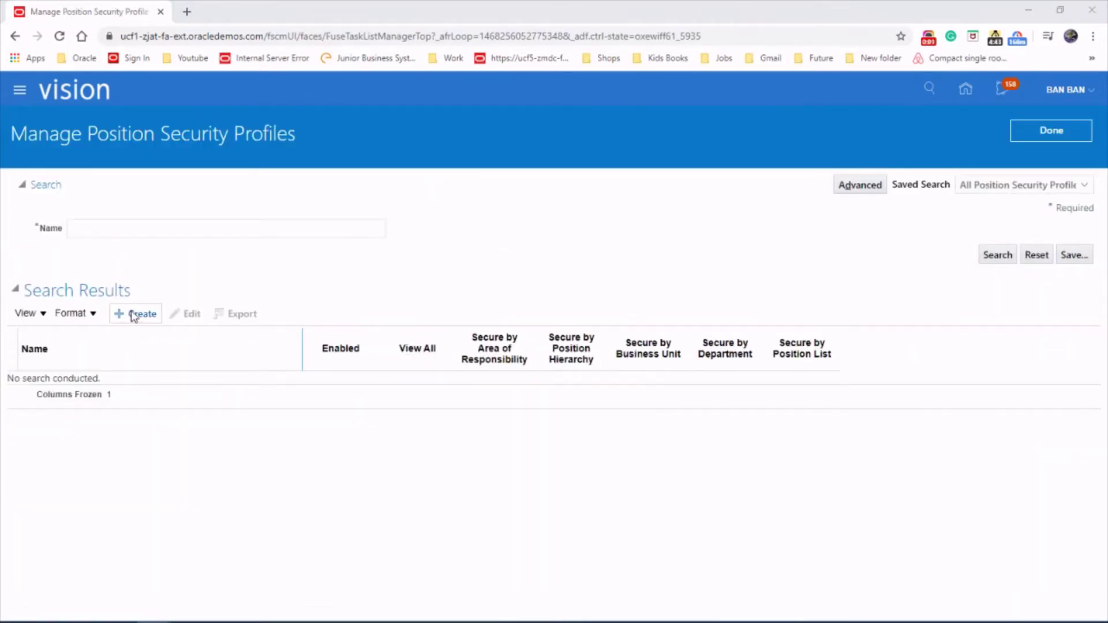
- Create a position security profile named BMW POSITION SP that includes future positions
click(131, 314)
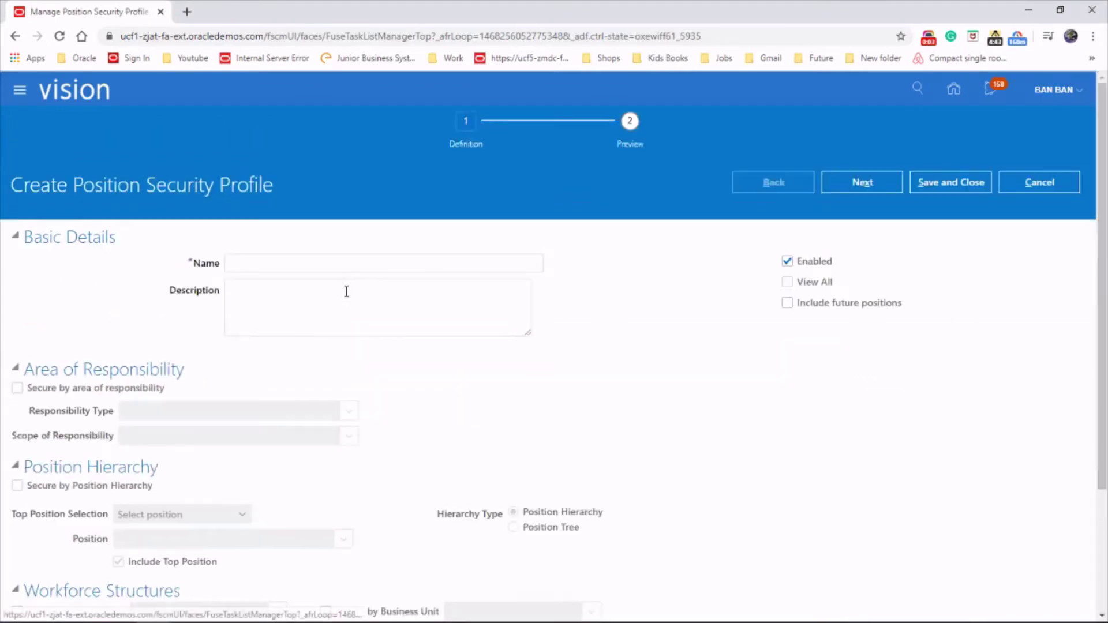
click(288, 266)
text(BMW PO)
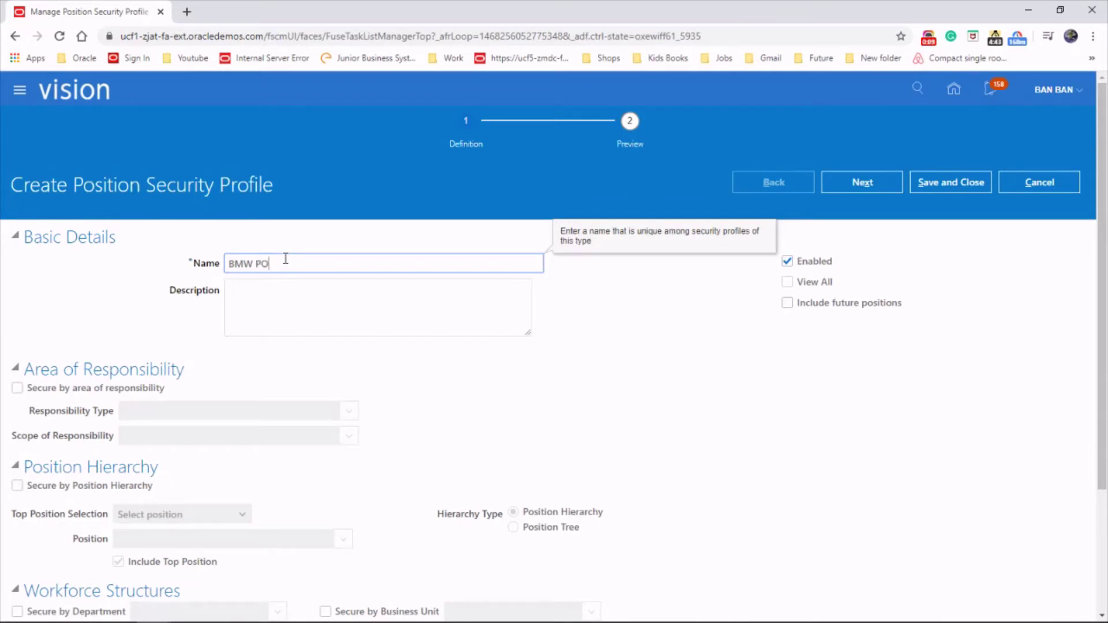
text(SITION SP)
click(788, 304)
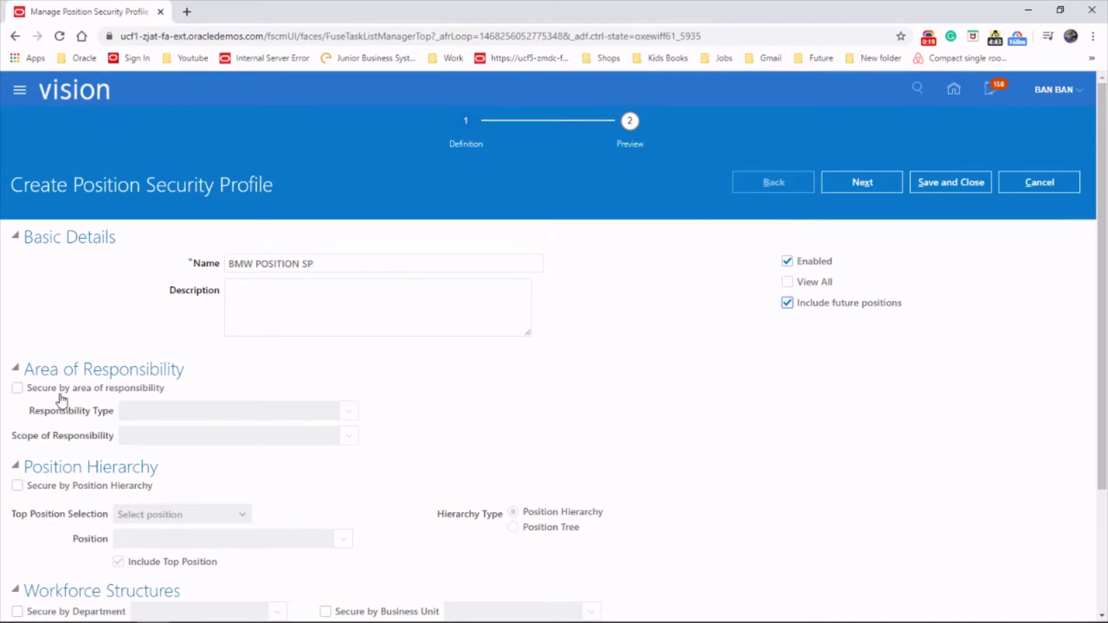
- Secure by area of responsibility (Human Resources Representative, Department scope) and by position list
click(18, 388)
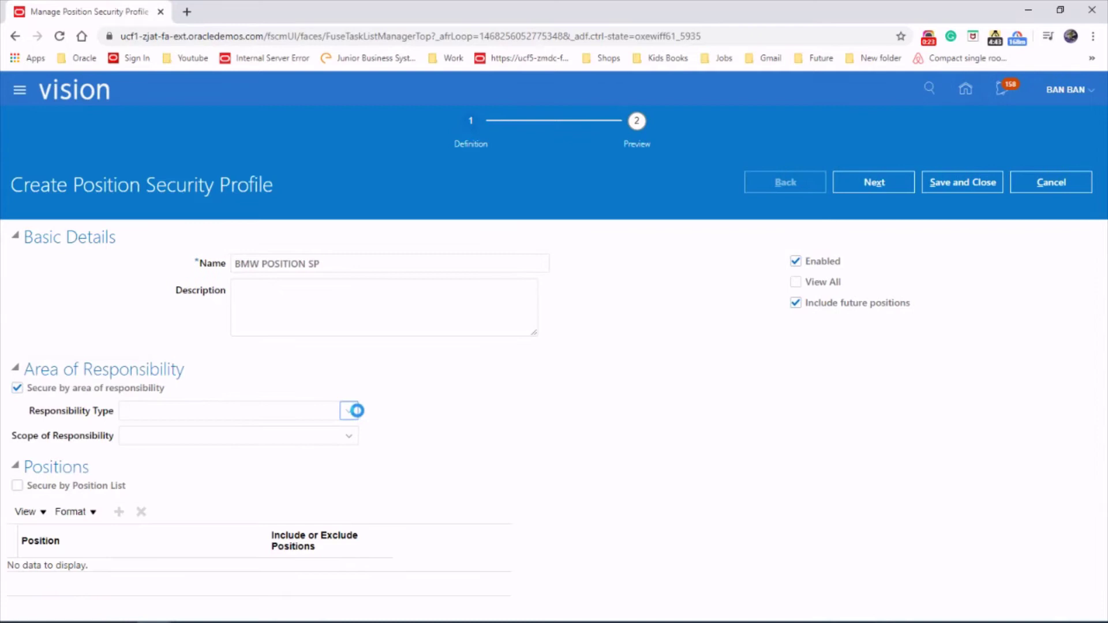
click(351, 410)
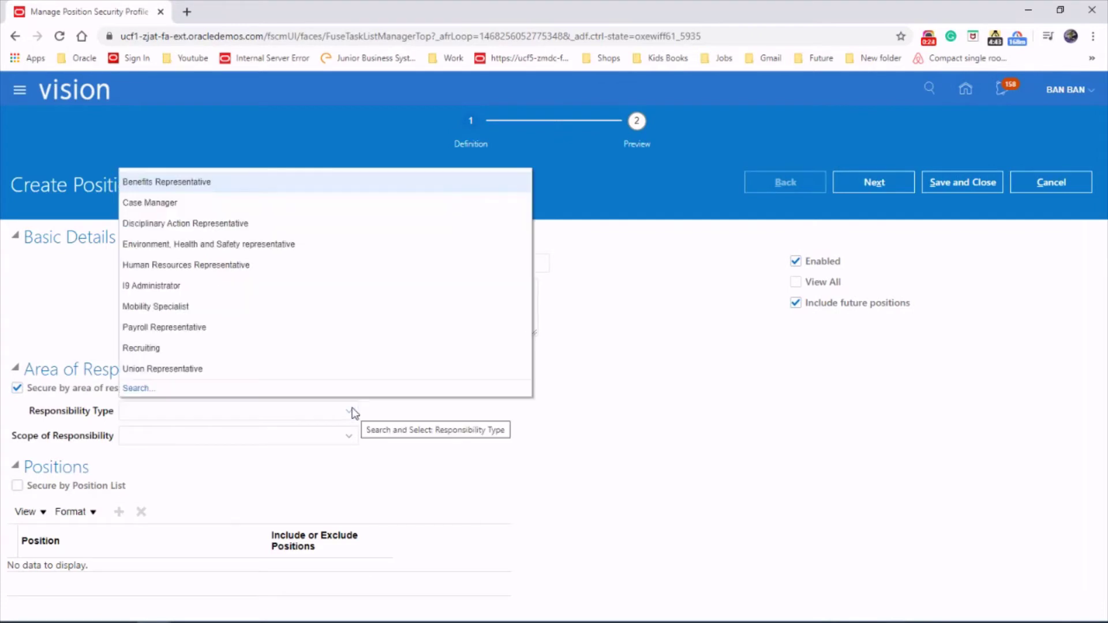
click(227, 265)
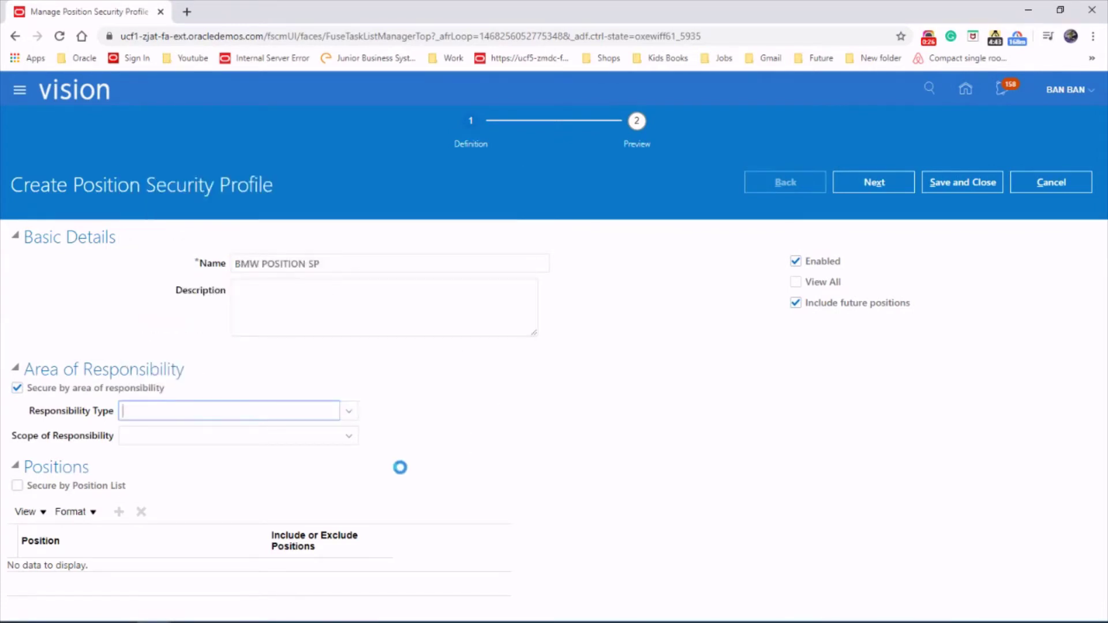
click(349, 437)
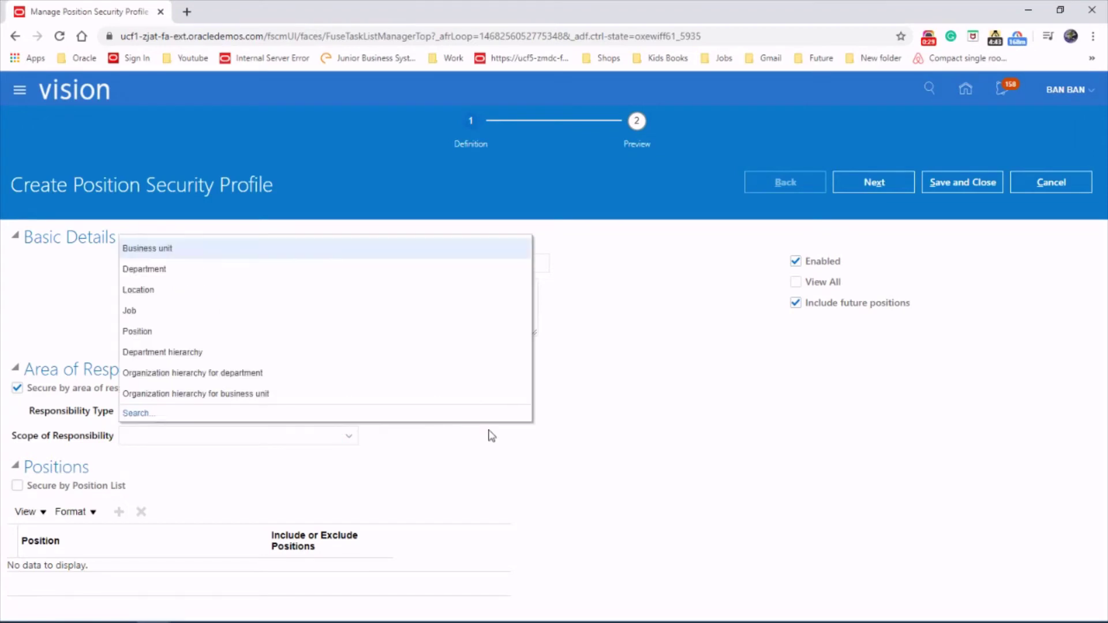
click(167, 269)
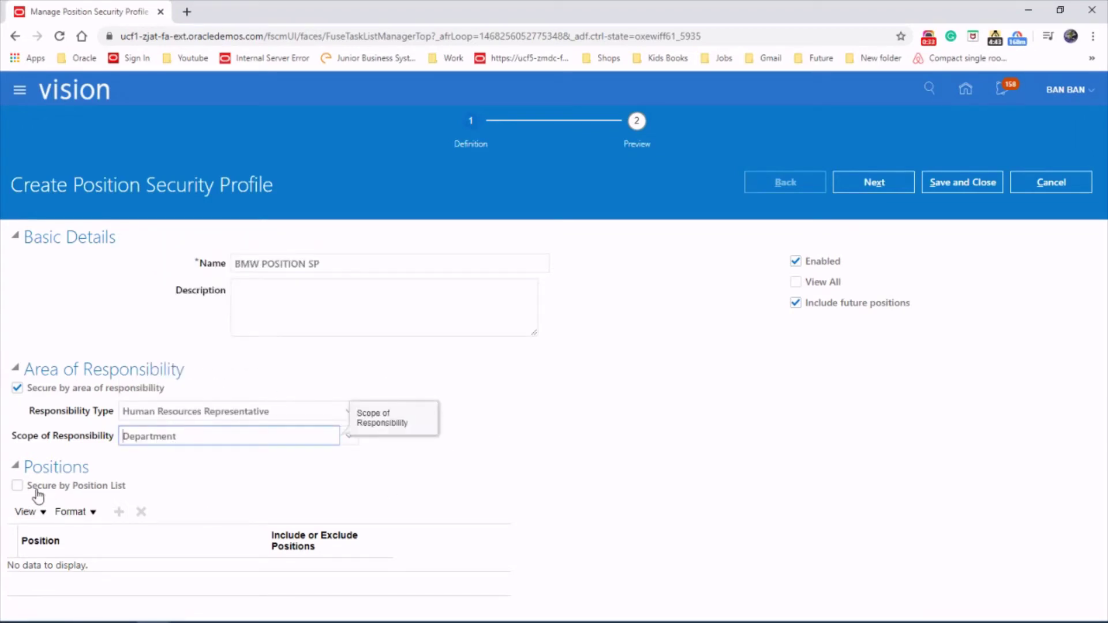
click(17, 486)
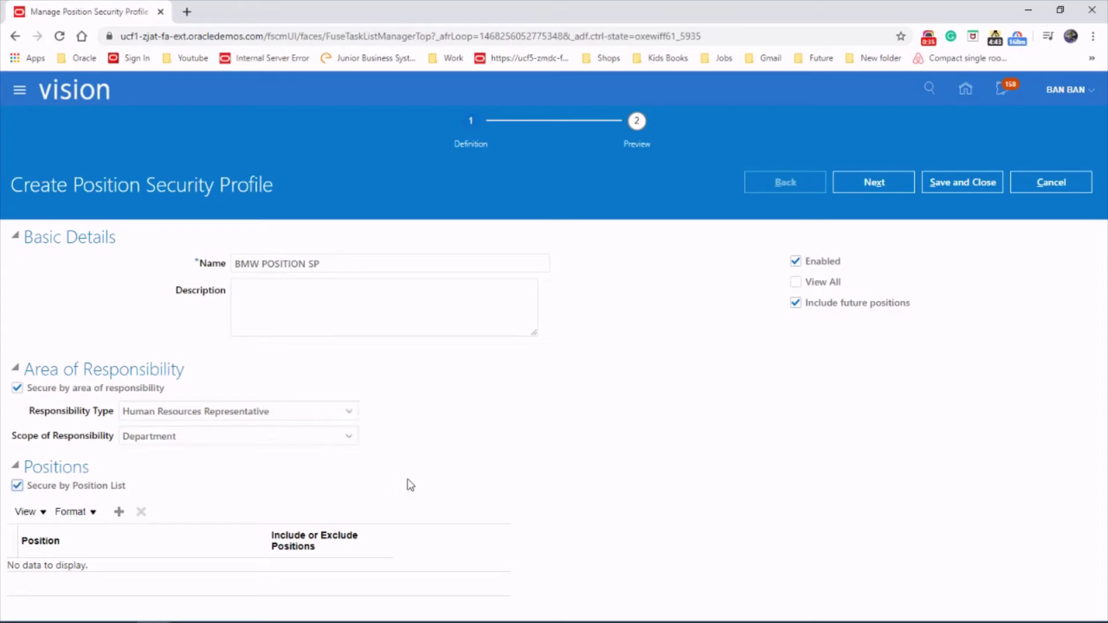
- Add HR Help Desk Rep as an excluded position in the position list
click(119, 512)
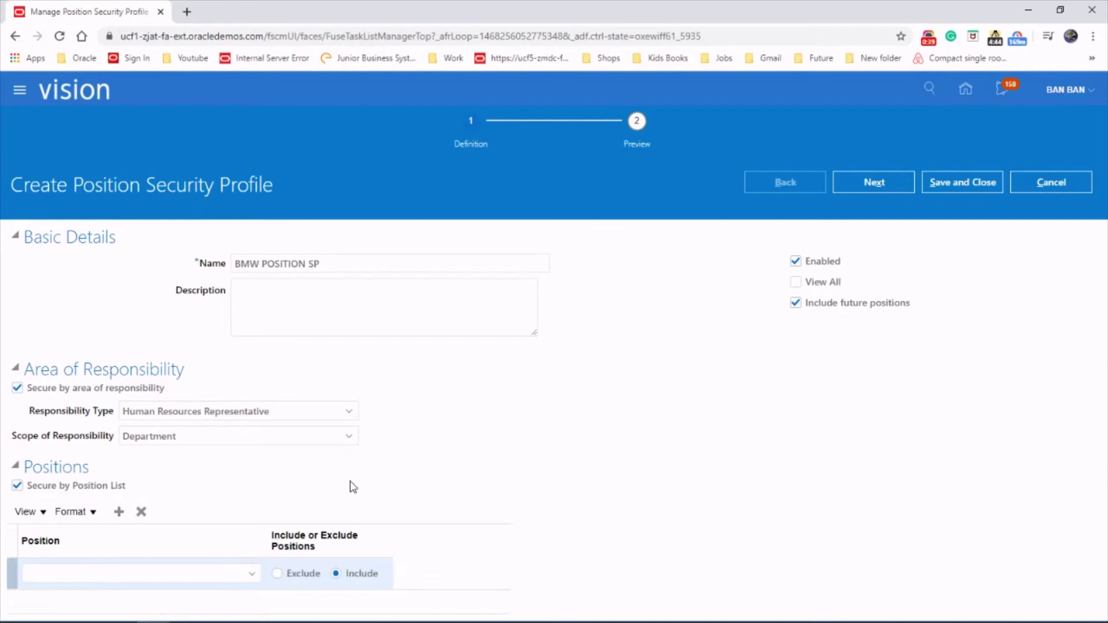
click(125, 573)
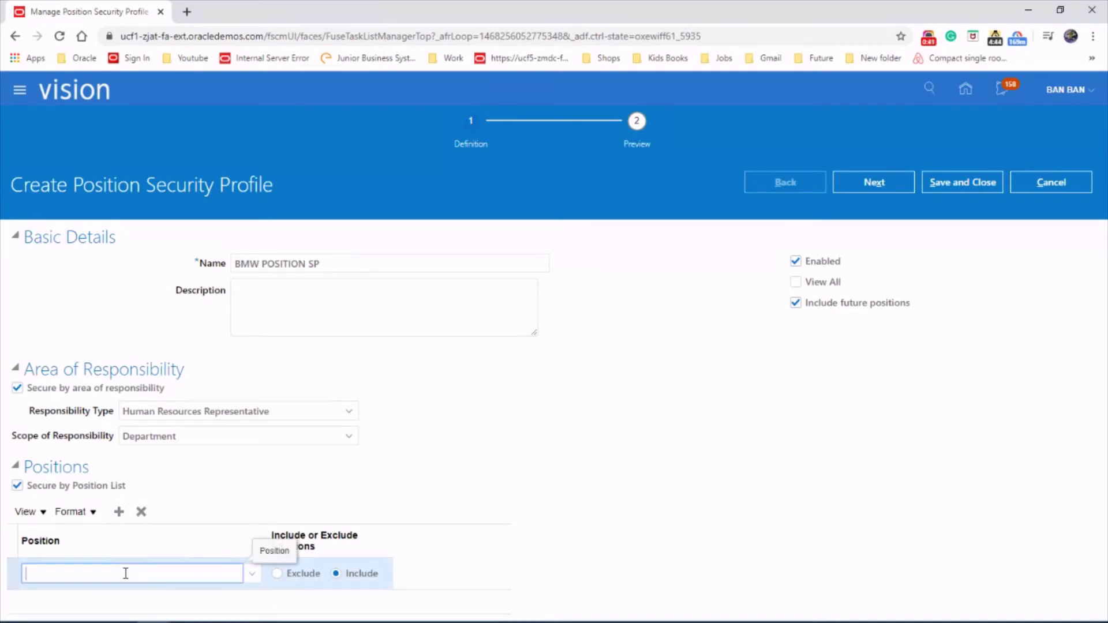
text(HR)
key(Tab)
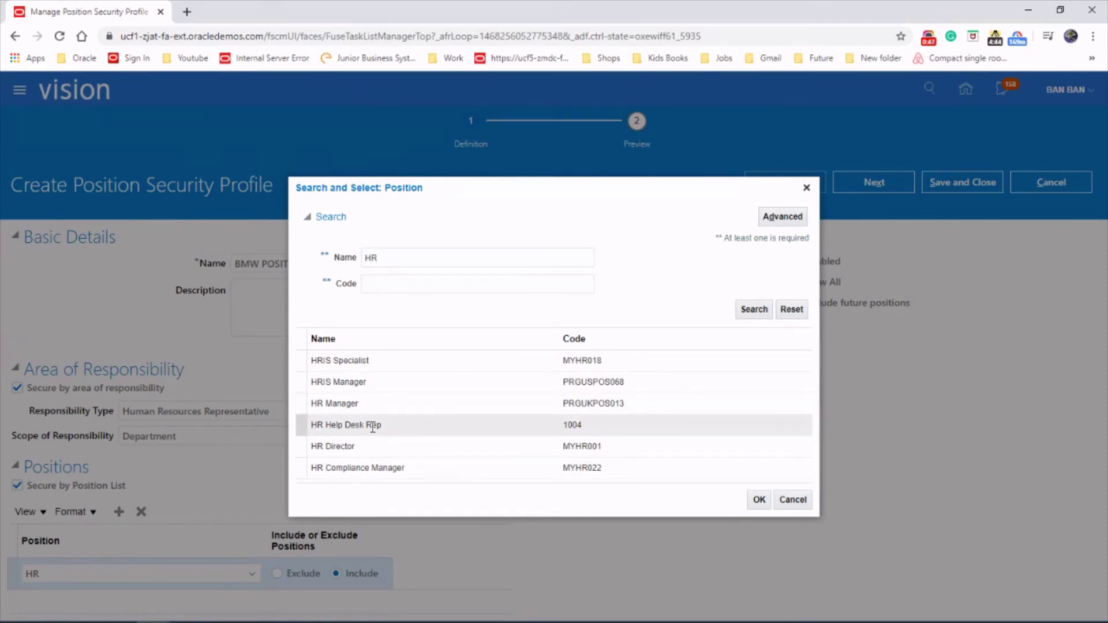
click(373, 427)
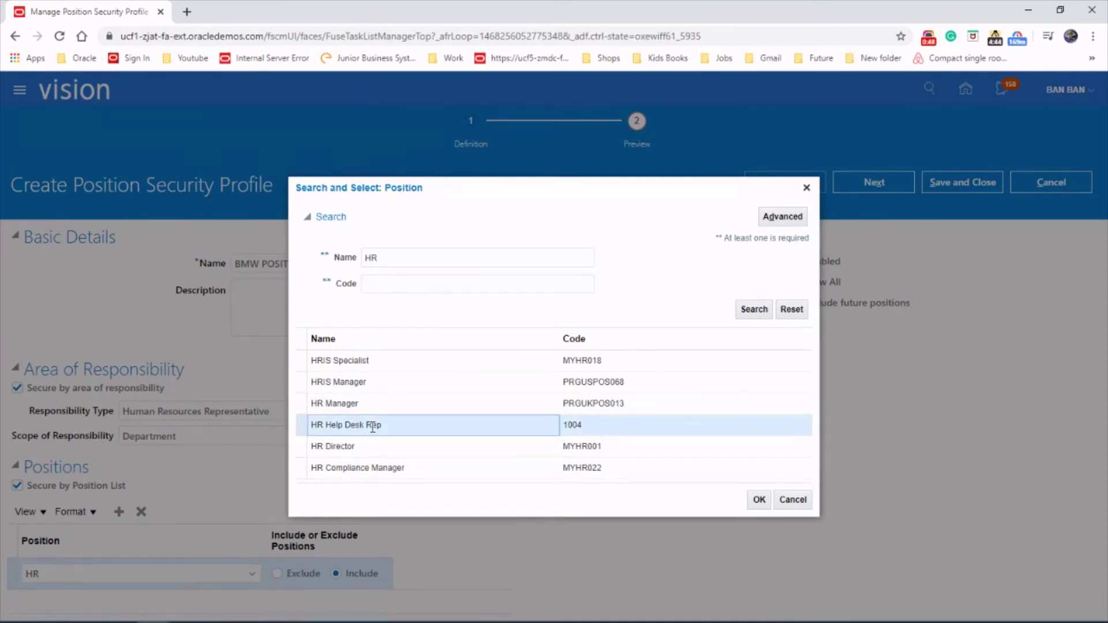
click(759, 502)
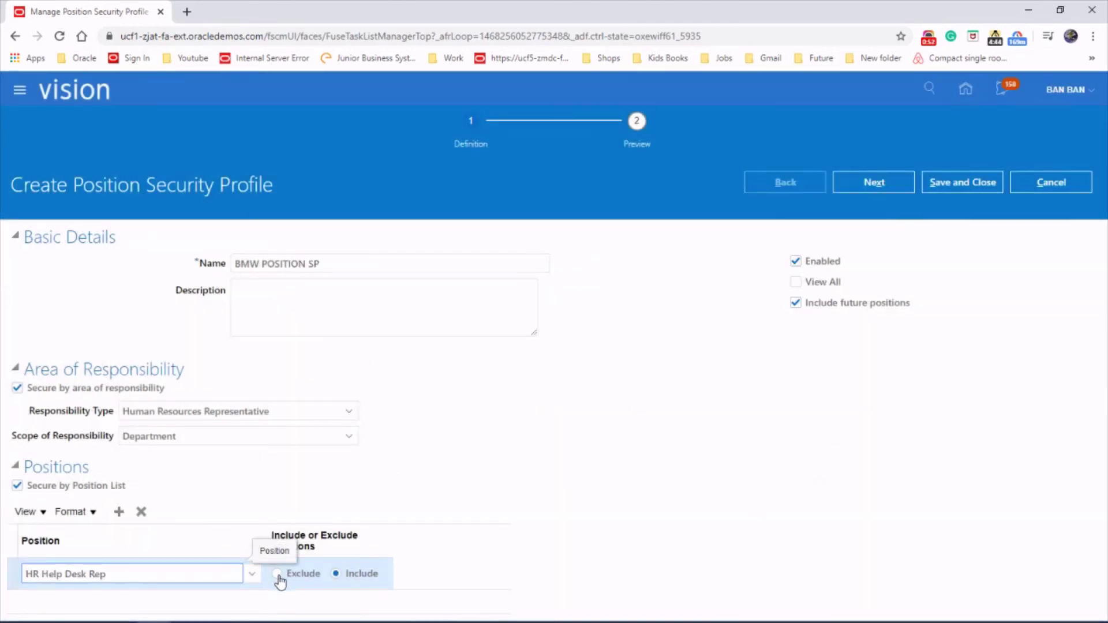
click(277, 574)
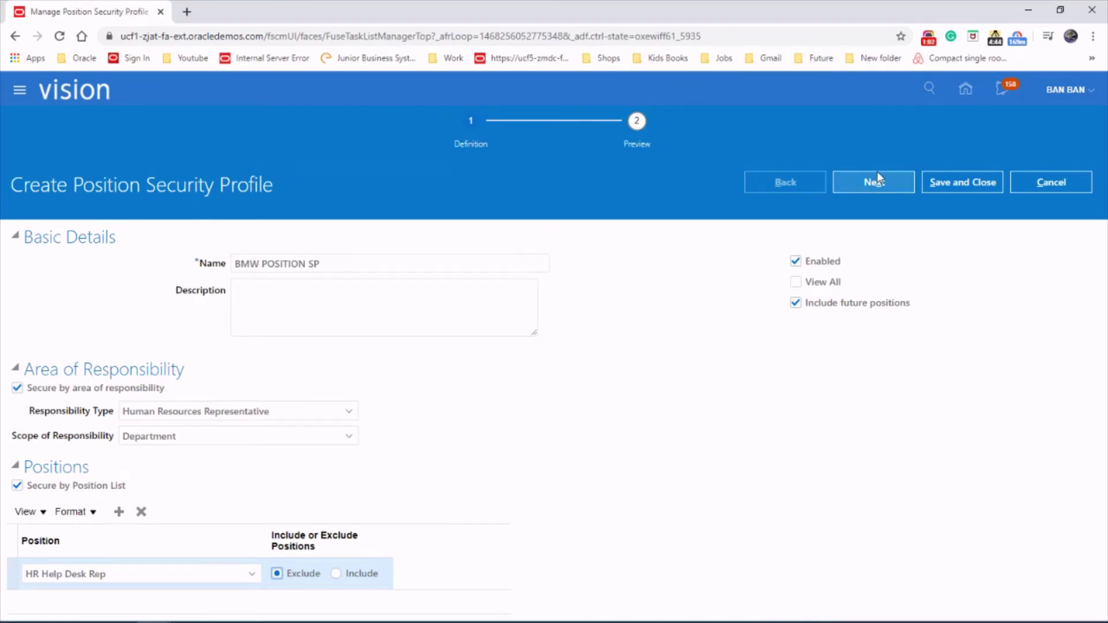
- Preview BMW POSITION SP with Search Positions collapsed, then save and close it
click(878, 177)
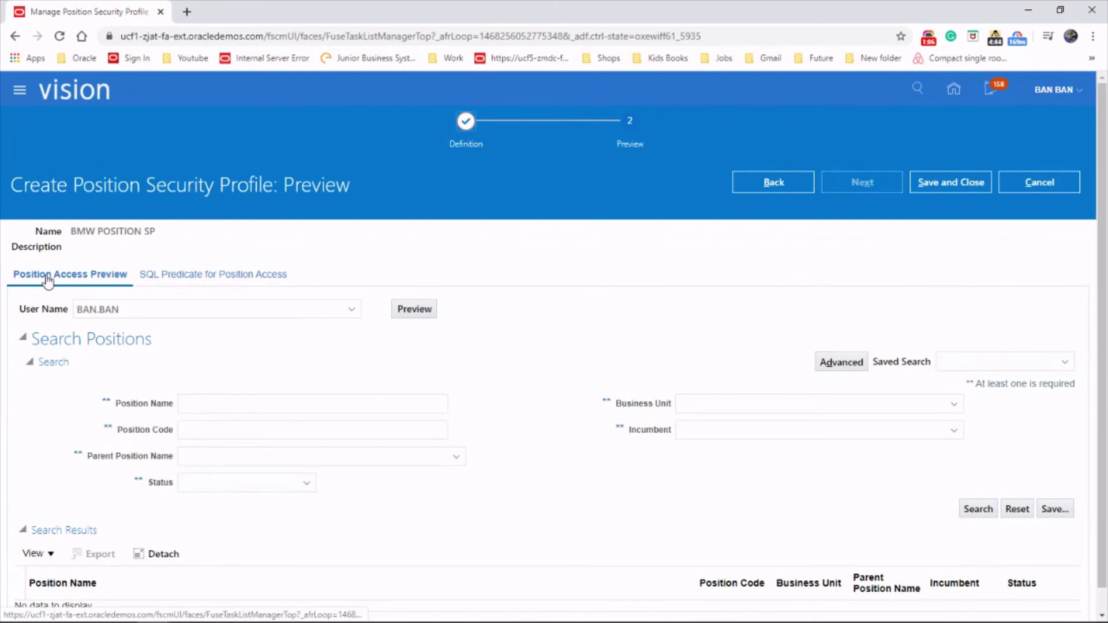
click(24, 340)
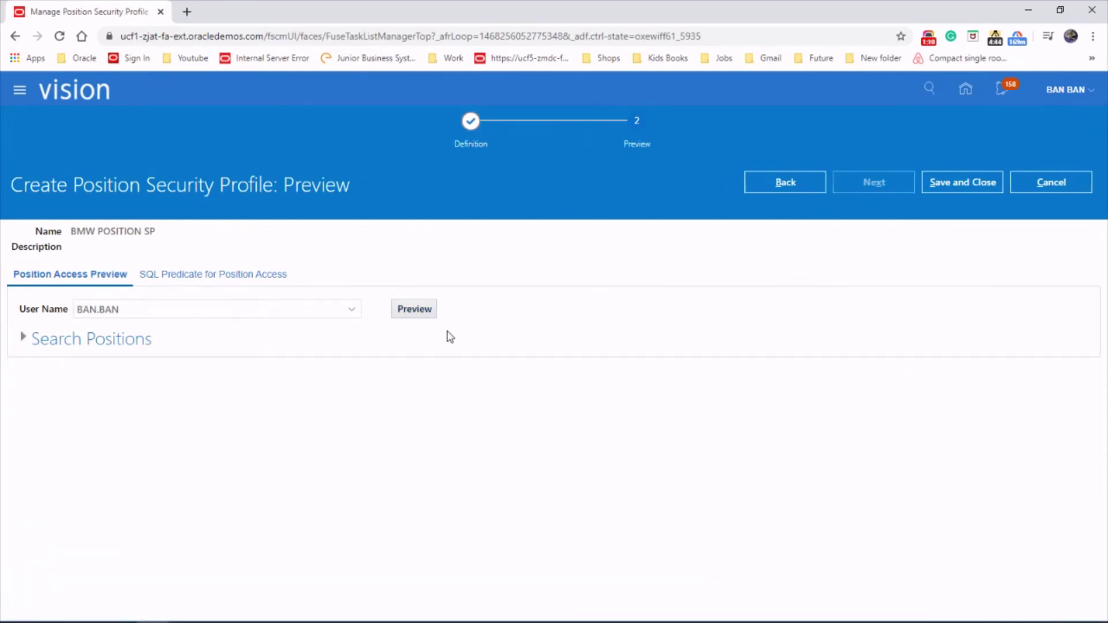
click(973, 182)
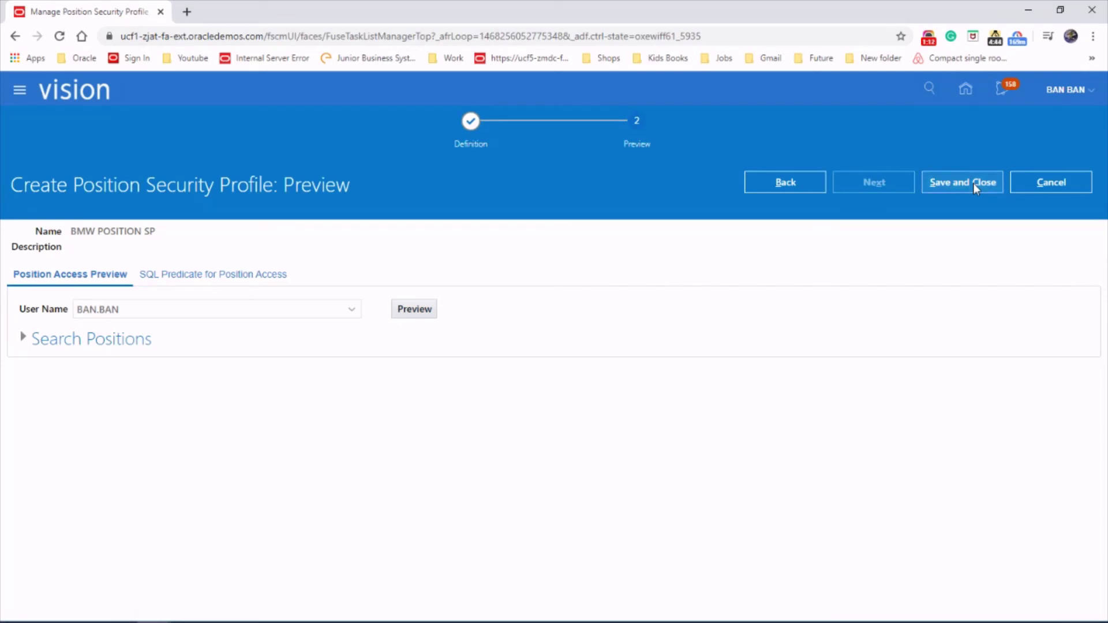